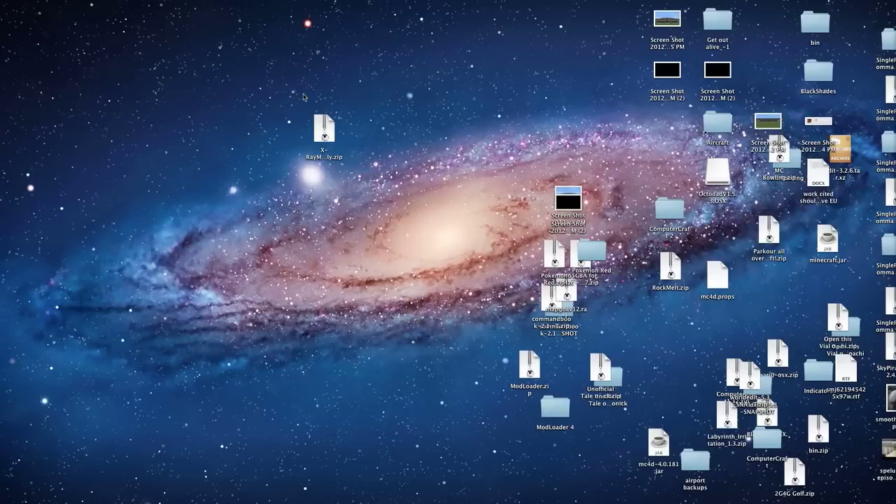
# Inside the bin folder, move the old unpacked minecraft.jar folder to the Trash
pyautogui.moveTo(303, 94); pyautogui.dragTo(270, 134)
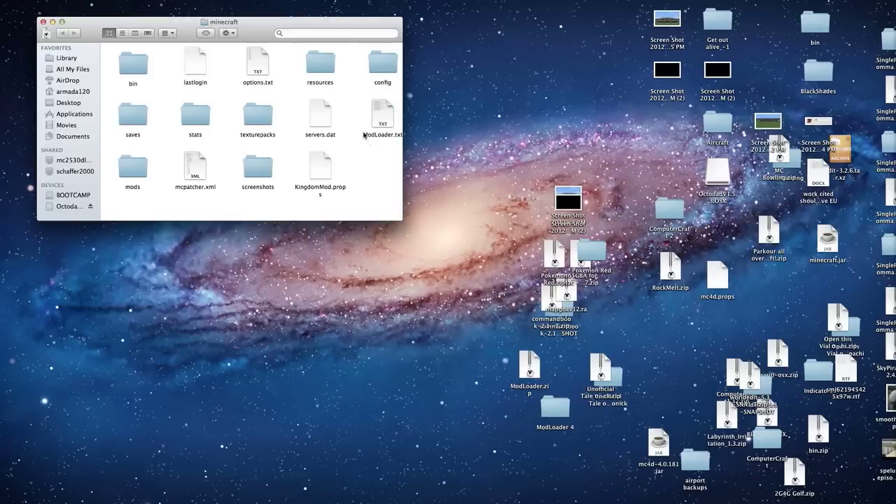
pyautogui.click(129, 69)
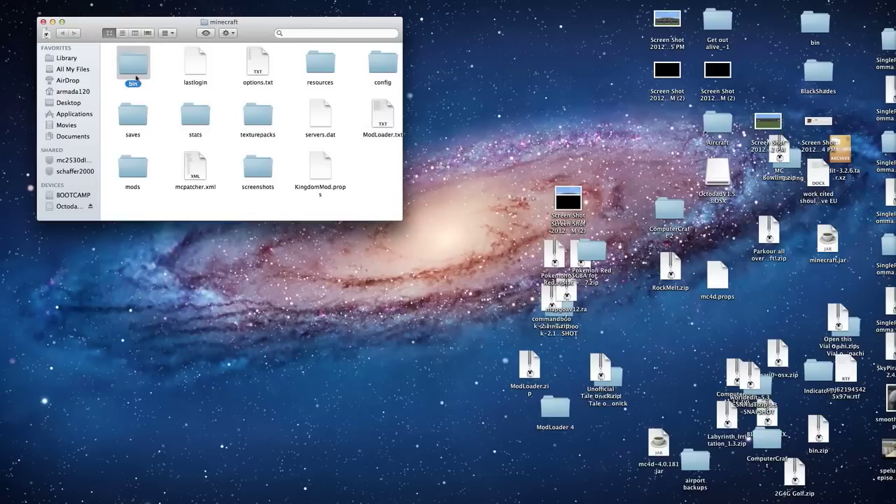
pyautogui.doubleClick(137, 72)
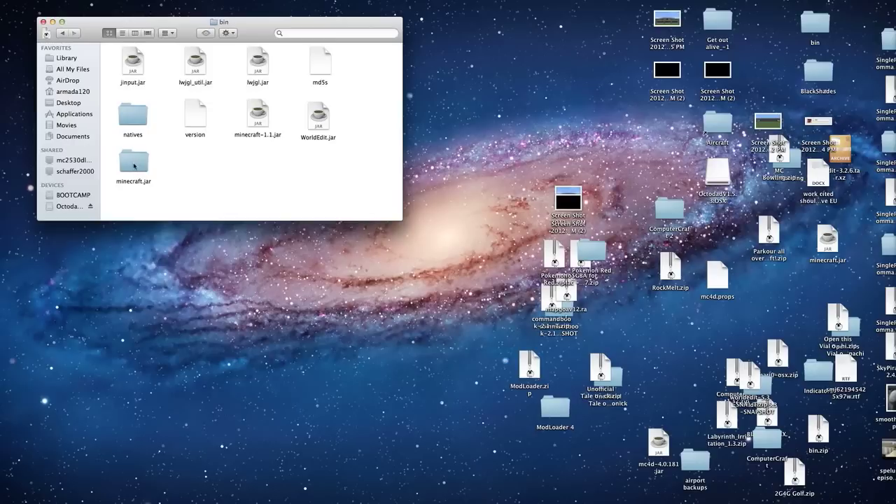
pyautogui.click(134, 165)
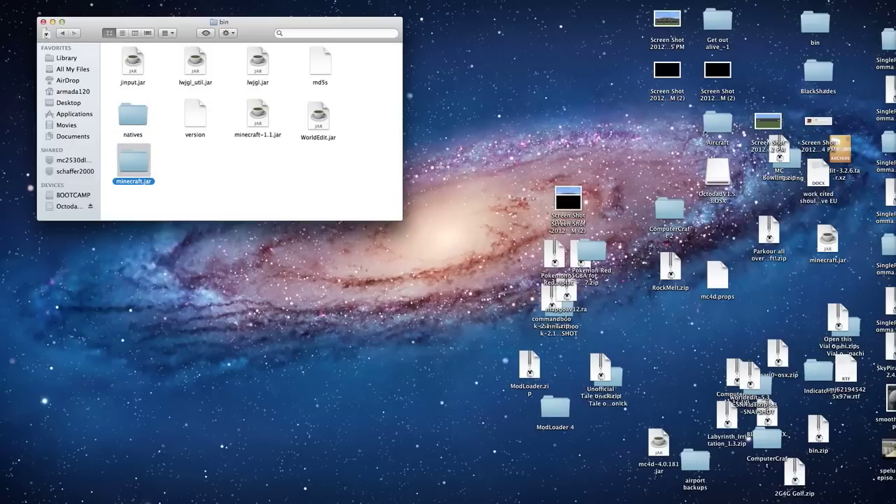
pyautogui.press('super+BackSpace')
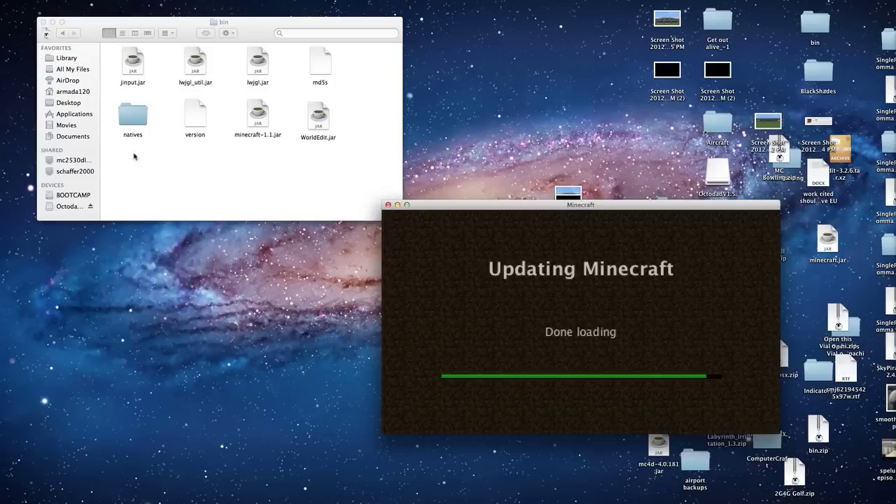
# Close the 'Updating Minecraft — Done loading' game window
pyautogui.moveTo(569, 204); pyautogui.dragTo(614, 194)
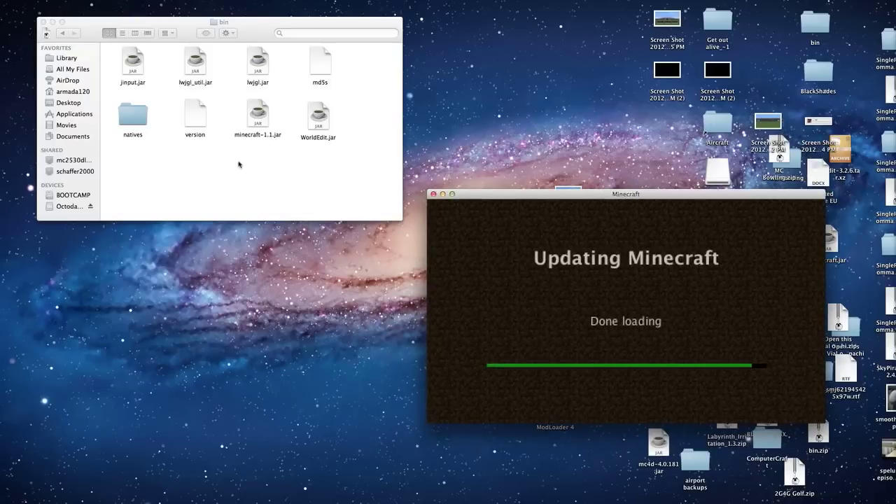
pyautogui.click(434, 195)
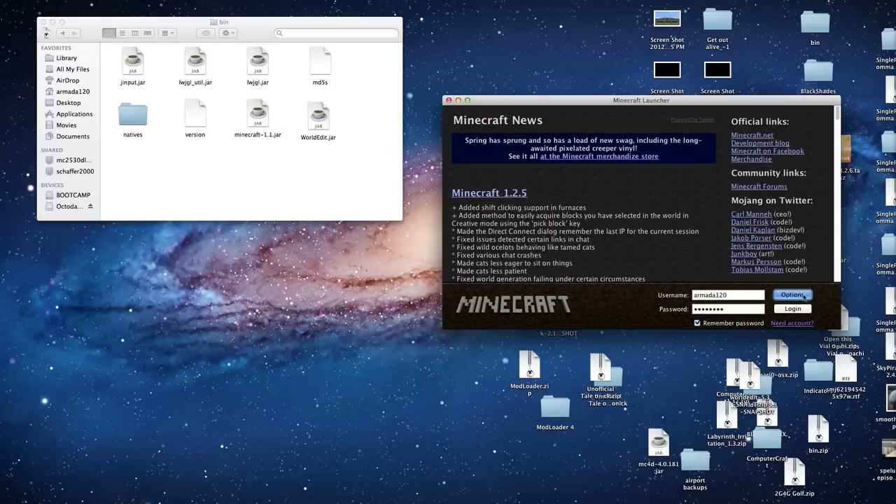
# Turn on Force update! in the launcher Options, then log in to re-download the game
pyautogui.click(795, 295)
pyautogui.click(704, 207)
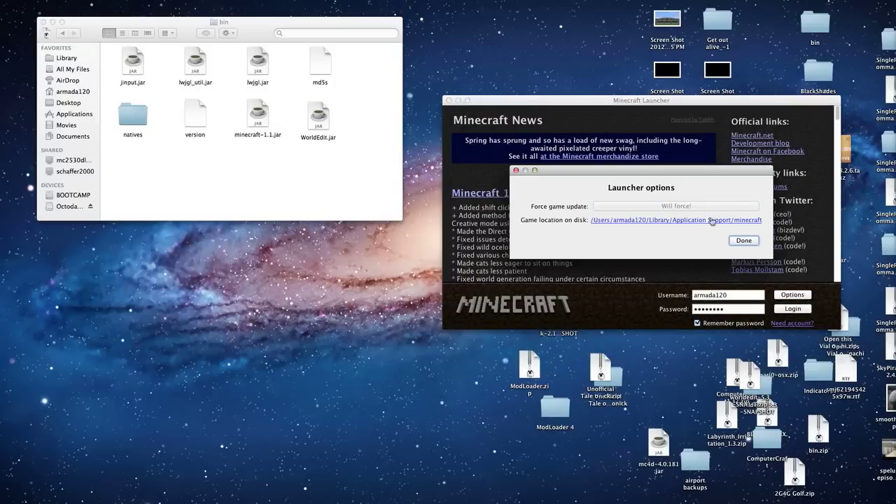
pyautogui.click(743, 243)
pyautogui.click(789, 314)
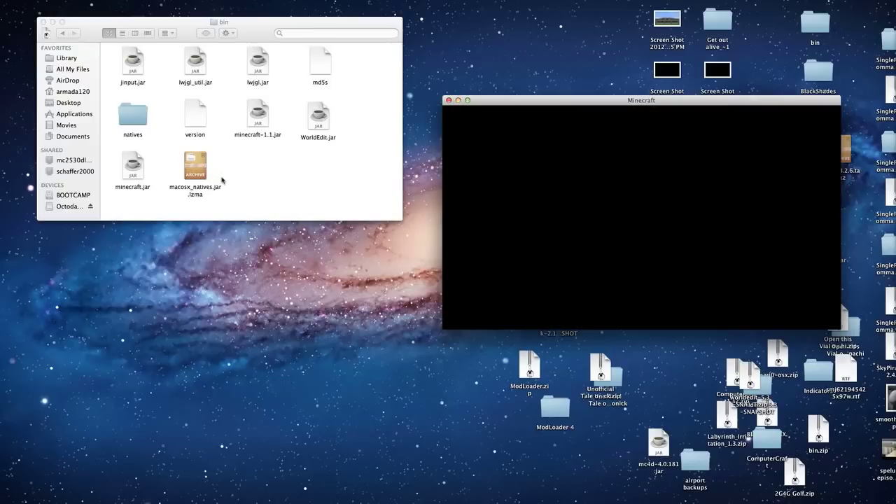
# Close the game, unpack minecraft.jar with The Unarchiver, and trash the original jar file
pyautogui.click(449, 100)
pyautogui.rightClick(140, 167)
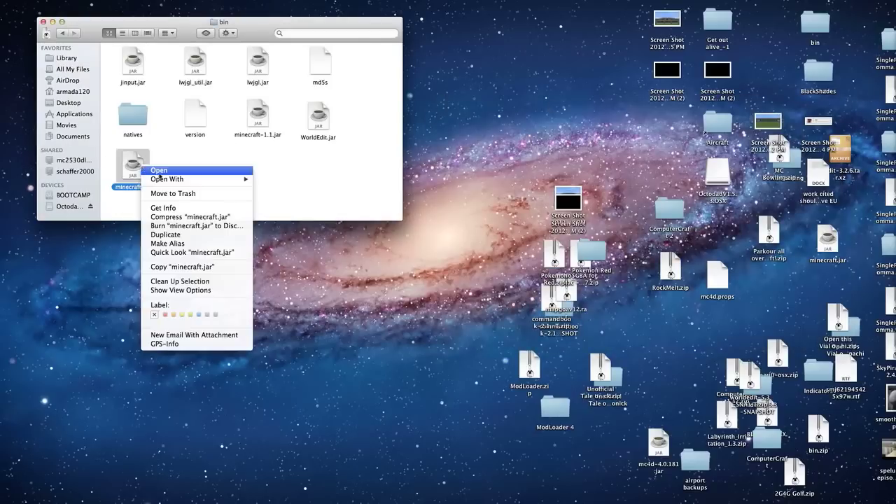
pyautogui.moveTo(192, 181)
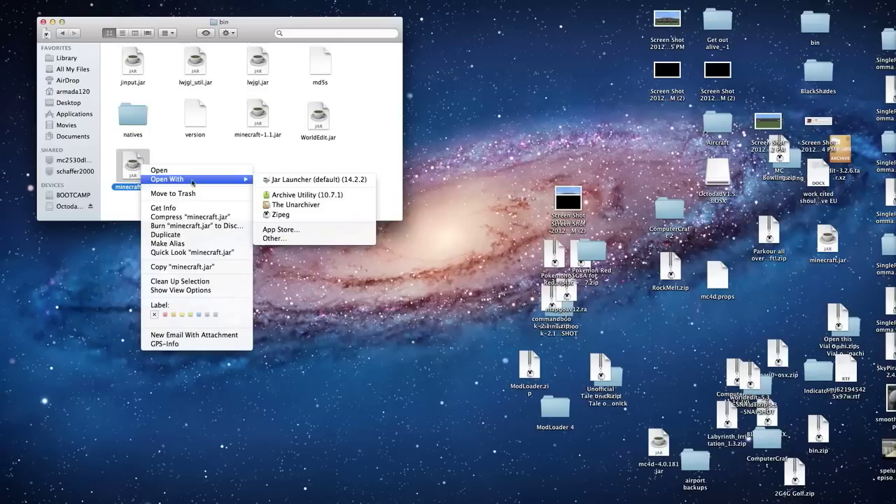
pyautogui.click(294, 205)
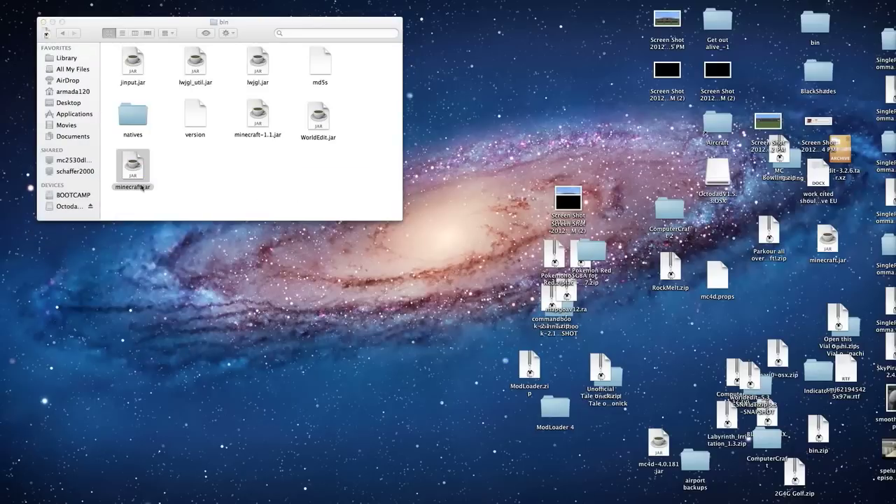
pyautogui.click(138, 188)
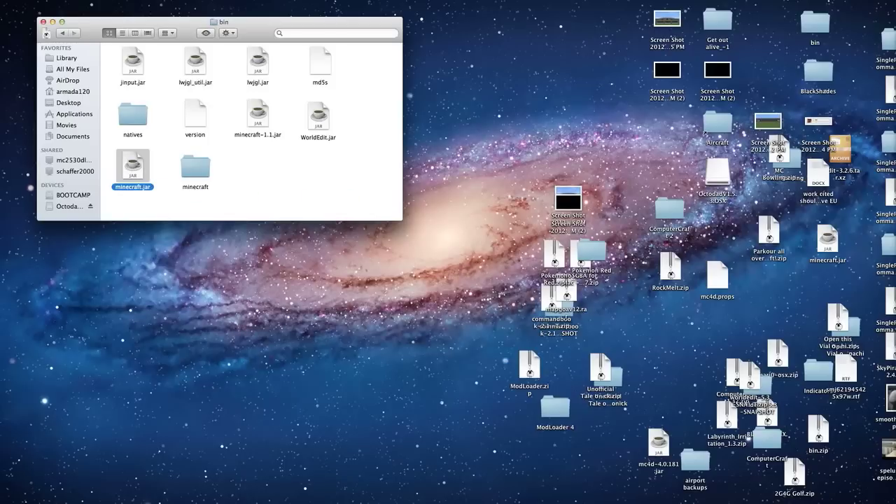
pyautogui.press('super+BackSpace')
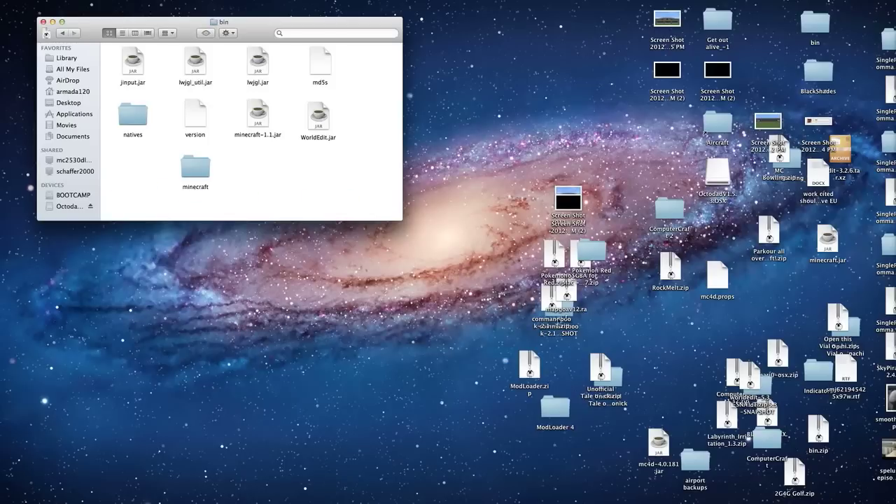
# Rename the extracted minecraft folder to minecraft.jar, keeping the .jar extension
pyautogui.click(199, 173)
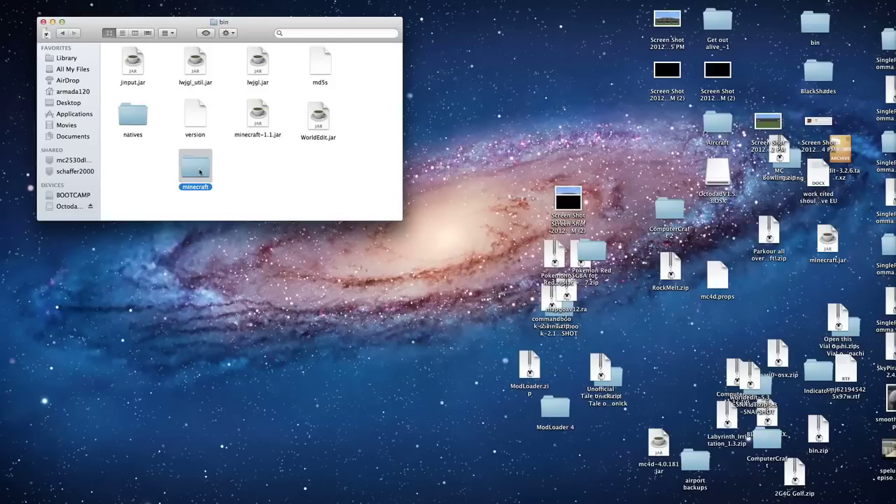
pyautogui.press('Return')
pyautogui.press('Right')
pyautogui.write('.jar')
pyautogui.press('Return')
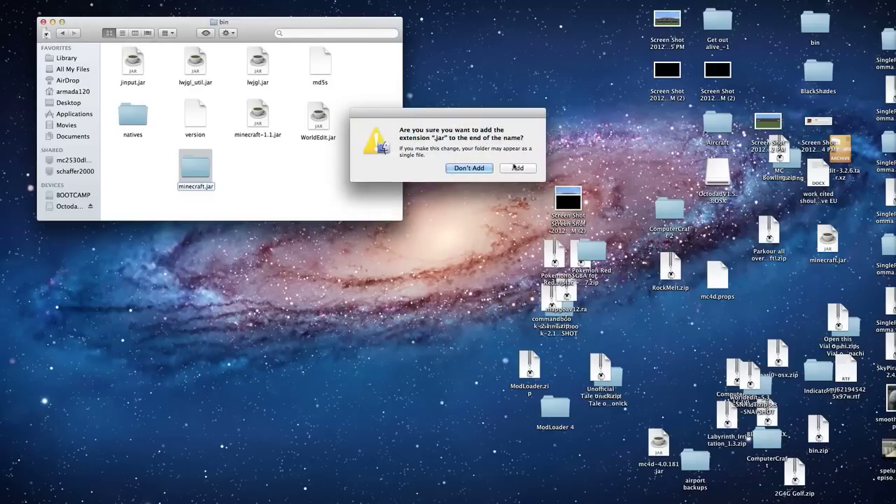
pyautogui.click(517, 168)
pyautogui.moveTo(197, 168); pyautogui.dragTo(141, 167)
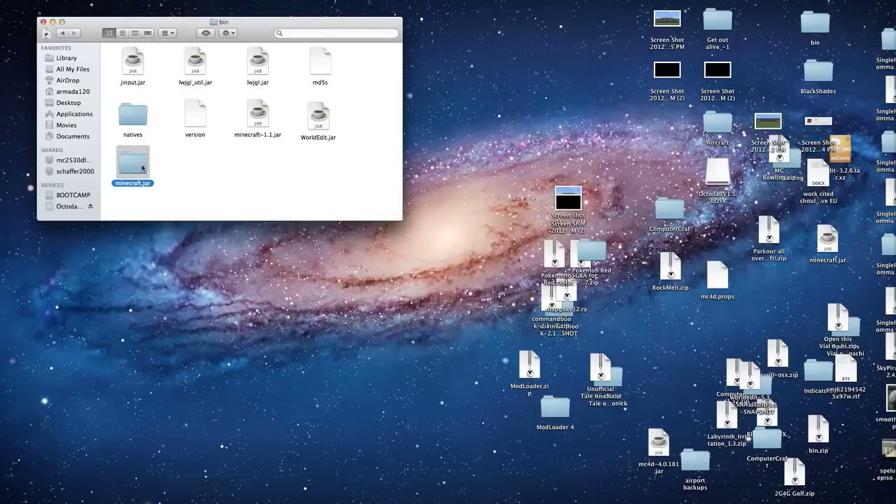
# Open the unpacked minecraft.jar folder and show its class files as a list
pyautogui.doubleClick(142, 168)
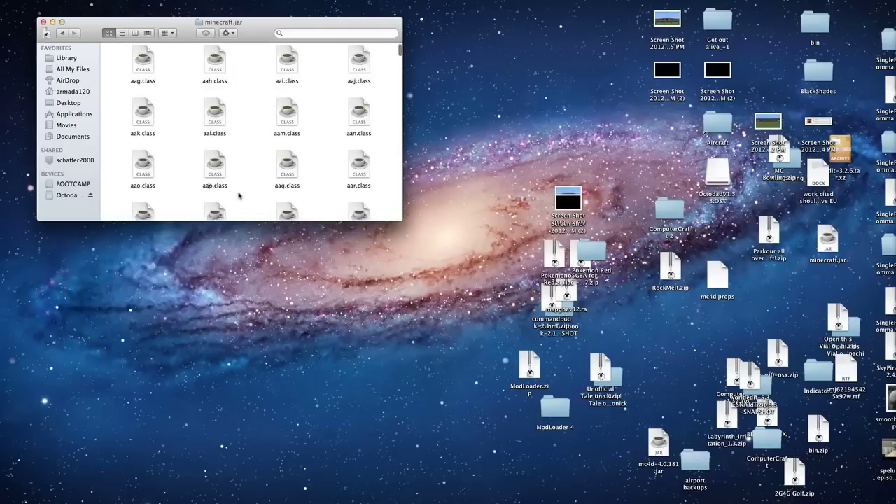
pyautogui.scroll(-2, 240, 194)
pyautogui.scroll(-15, 238, 196)
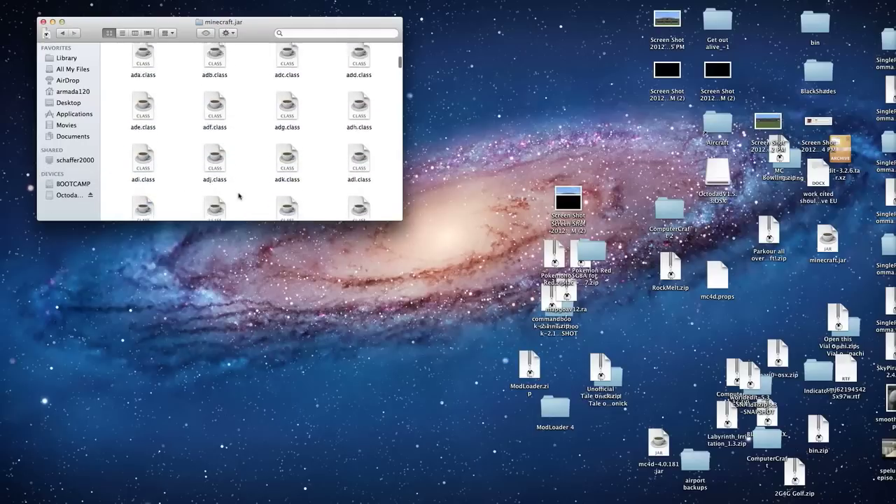
pyautogui.scroll(-20, 238, 195)
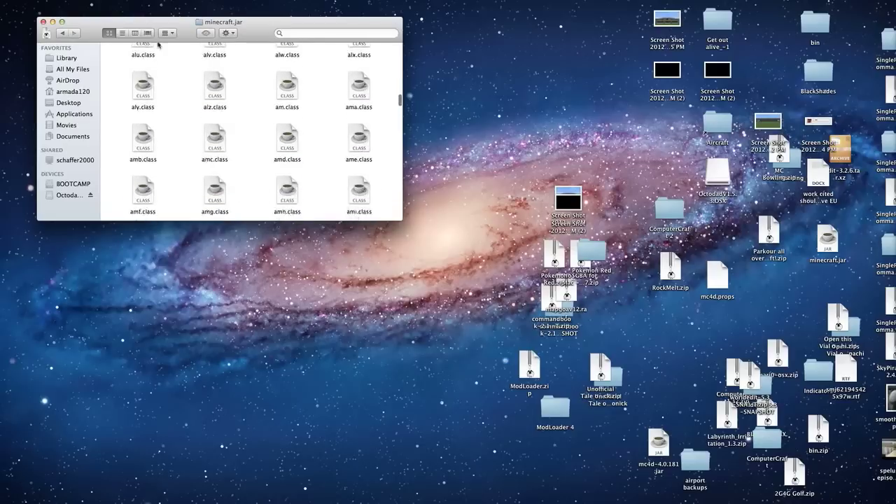
pyautogui.scroll(5, 140, 34)
pyautogui.click(122, 32)
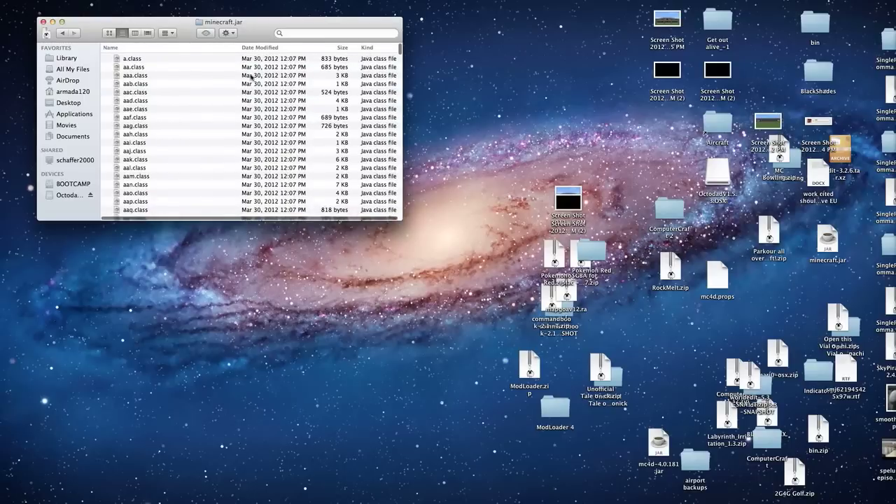
# Remove the META-INF folder, then switch the window to icon view
pyautogui.scroll(-15, 243, 84)
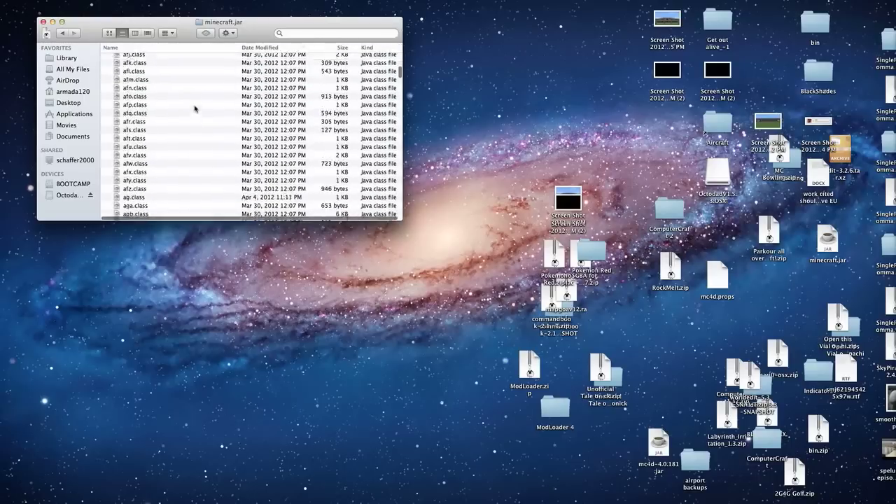
pyautogui.scroll(-20, 195, 109)
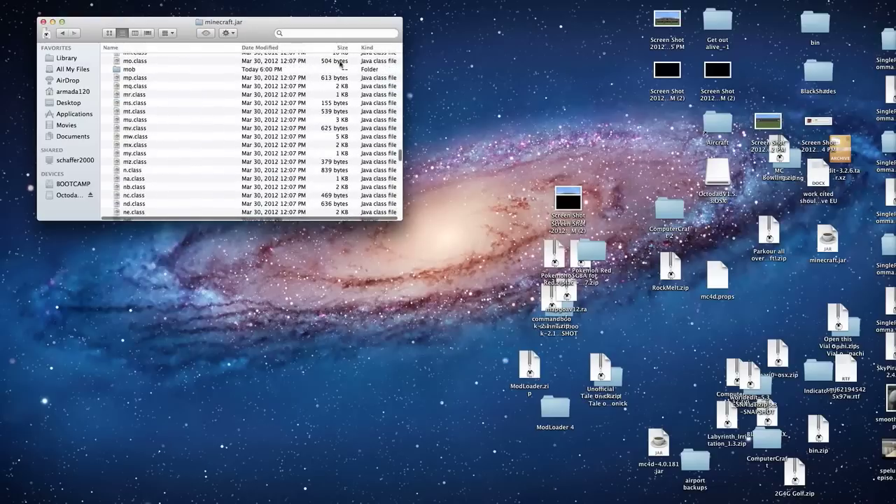
pyautogui.scroll(-20, 238, 128)
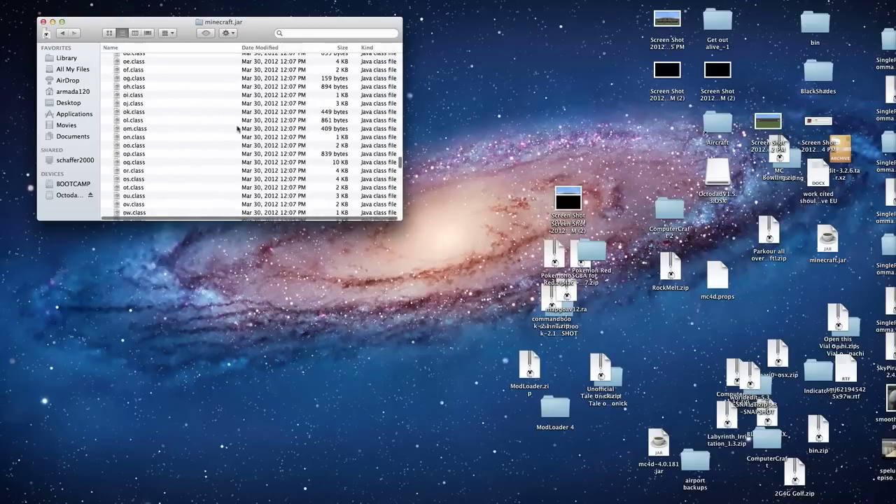
pyautogui.scroll(20, 238, 128)
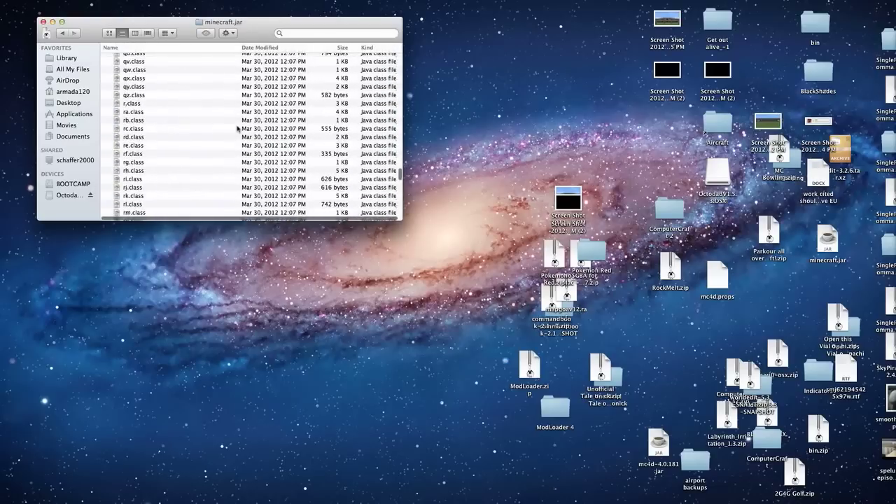
pyautogui.scroll(15, 237, 128)
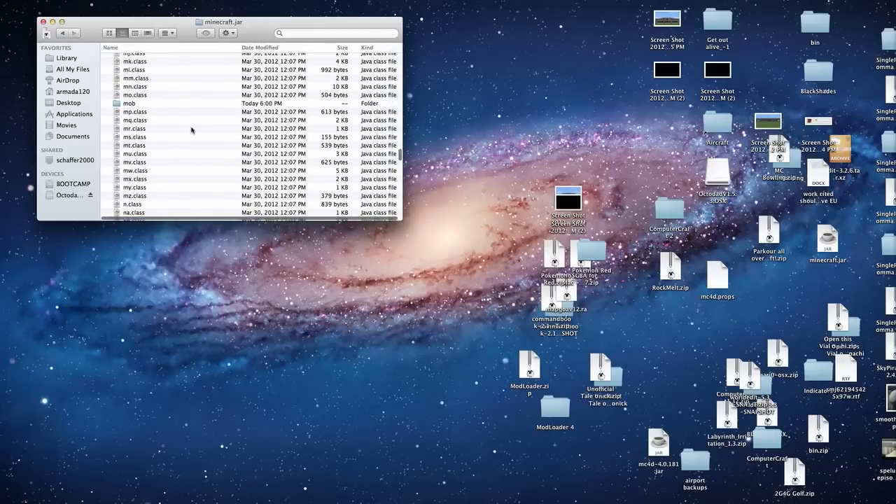
pyautogui.scroll(4, 167, 124)
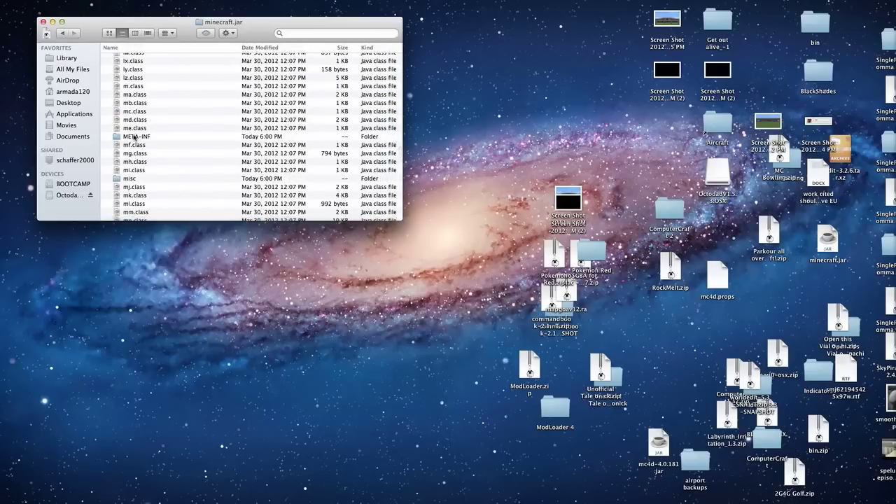
pyautogui.click(133, 138)
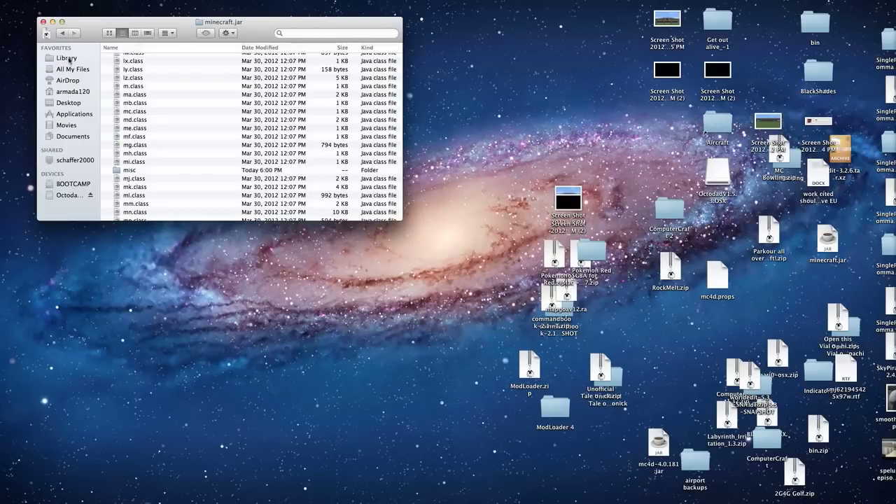
pyautogui.click(109, 33)
# Extract X-RayMod_v023_WithFly.zip with Archive Utility and open the extracted folder
pyautogui.moveTo(272, 34); pyautogui.dragTo(533, 64)
pyautogui.rightClick(277, 138)
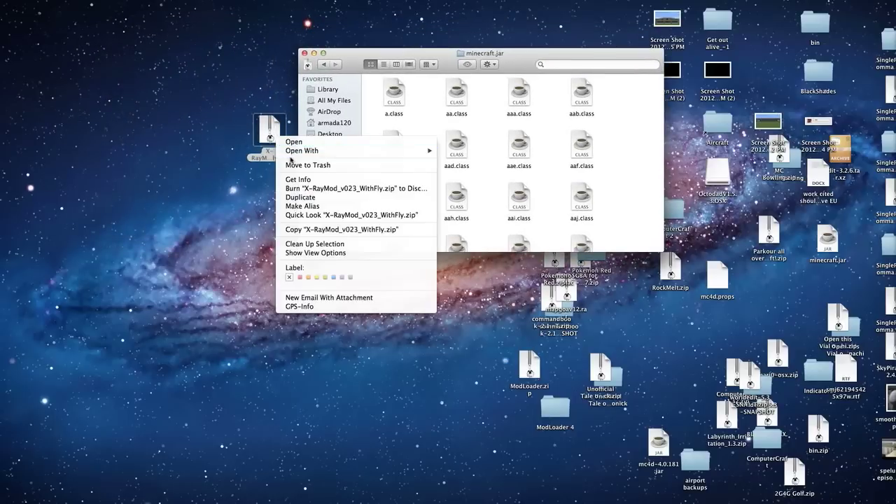
pyautogui.moveTo(341, 151)
pyautogui.click(474, 168)
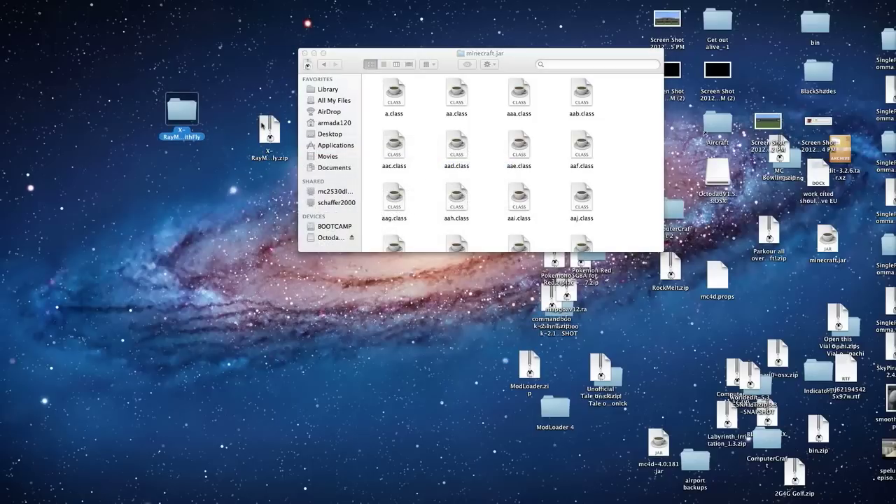
pyautogui.moveTo(406, 59); pyautogui.dragTo(379, 46)
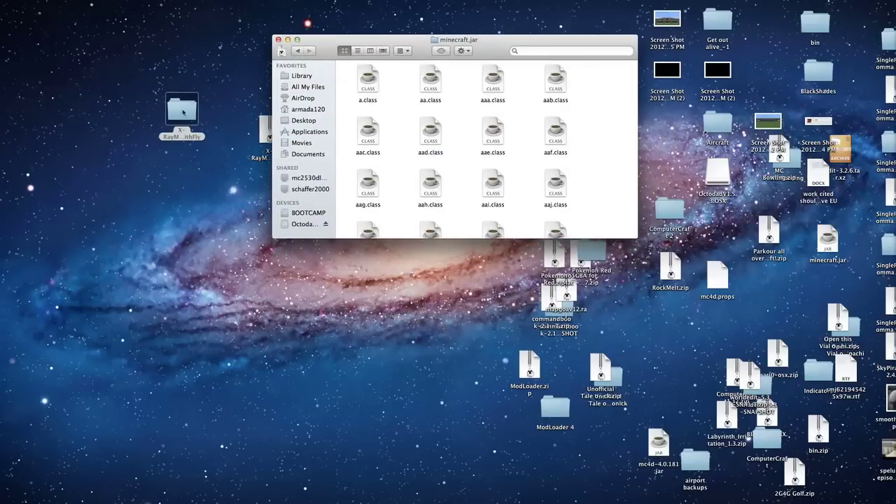
pyautogui.moveTo(185, 116); pyautogui.dragTo(153, 110)
pyautogui.doubleClick(154, 110)
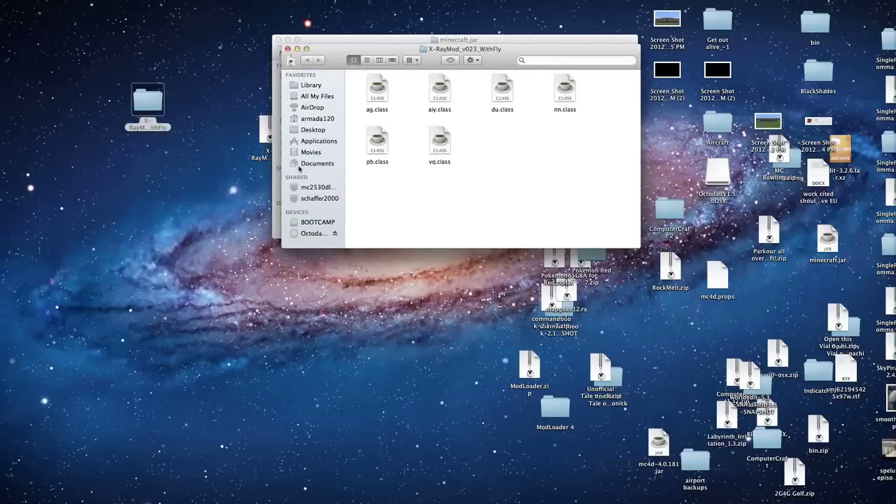
# Move all six mod class files into minecraft.jar, replacing existing copies for all conflicts
pyautogui.moveTo(522, 187); pyautogui.dragTo(346, 72)
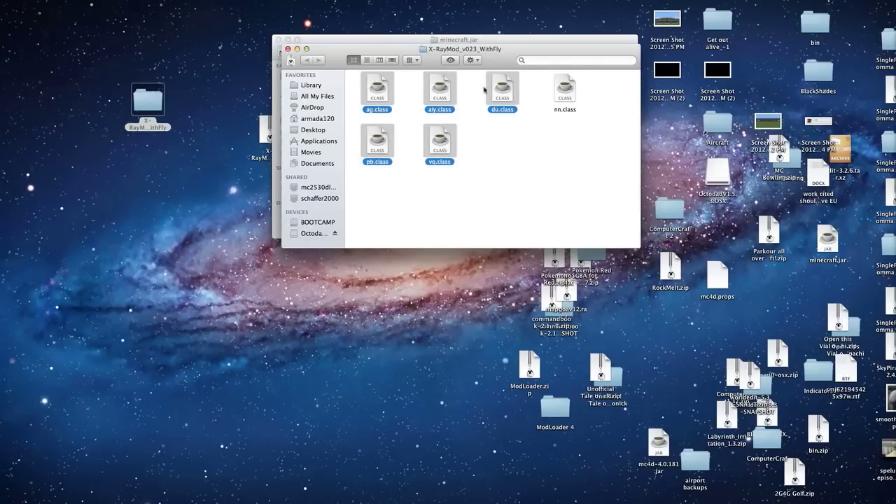
pyautogui.moveTo(602, 155); pyautogui.dragTo(346, 72)
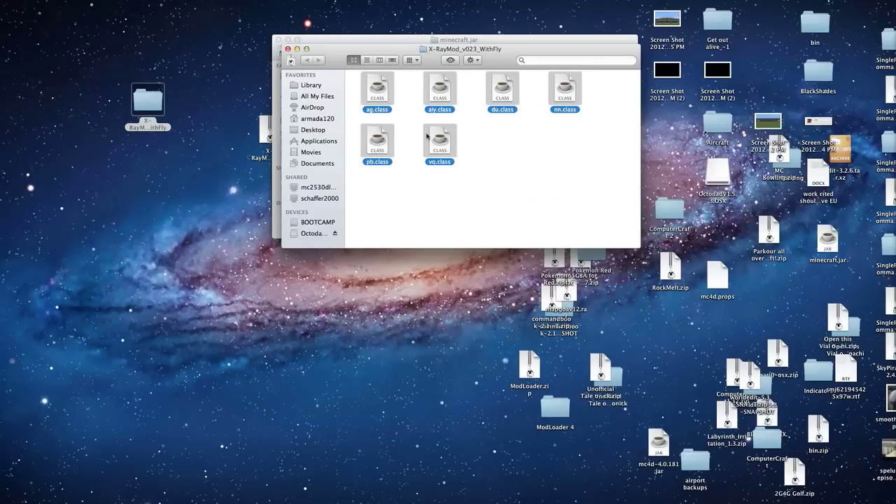
pyautogui.rightClick(427, 137)
pyautogui.click(411, 186)
pyautogui.moveTo(438, 56); pyautogui.dragTo(289, 293)
pyautogui.moveTo(292, 323); pyautogui.dragTo(448, 150)
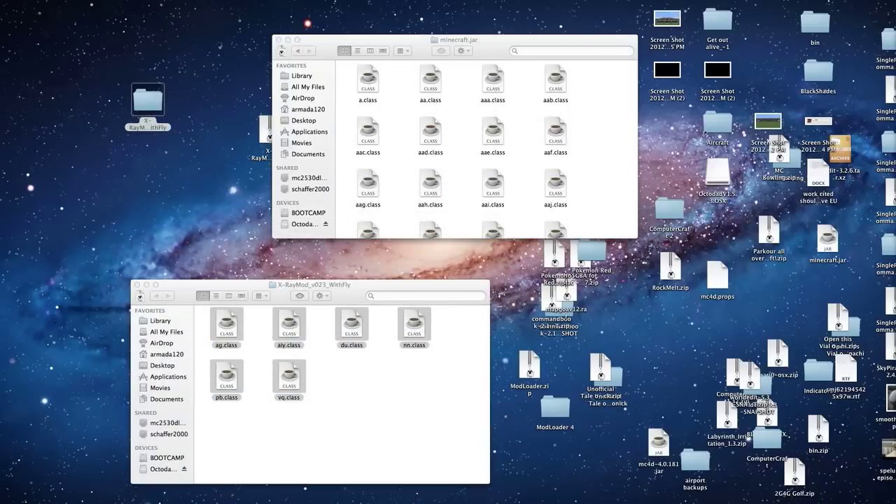
pyautogui.moveTo(633, 99); pyautogui.dragTo(693, 85)
pyautogui.click(613, 112)
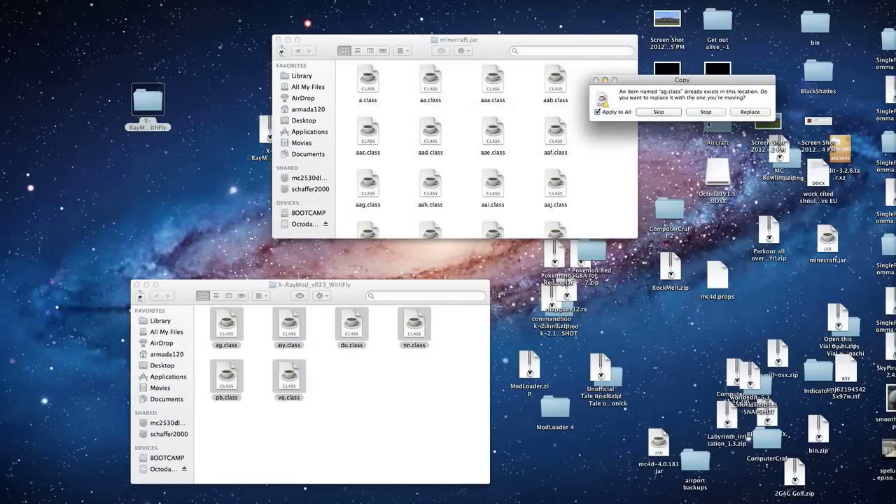
pyautogui.click(751, 113)
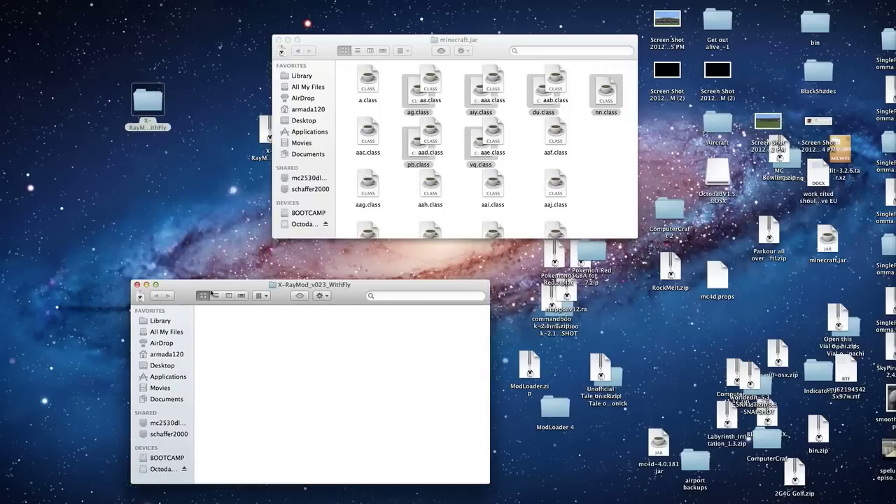
pyautogui.click(136, 284)
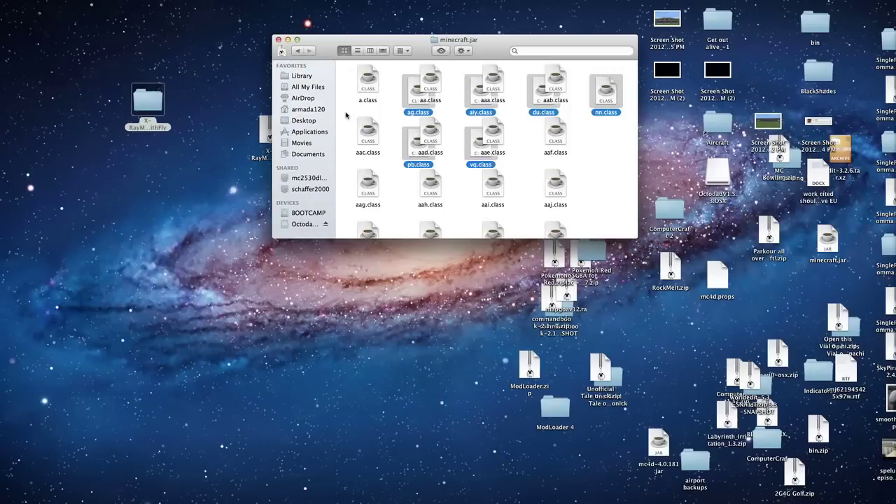
# Arrange the minecraft.jar contents by Name, then close its window
pyautogui.rightClick(348, 113)
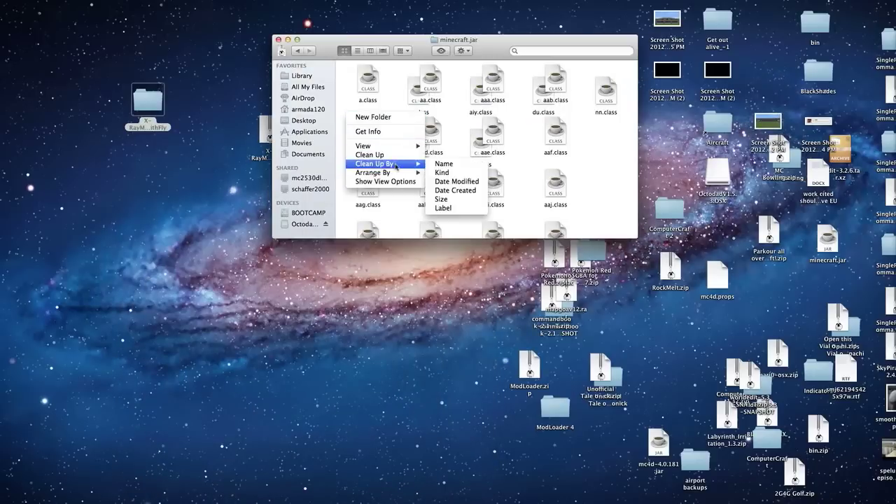
pyautogui.moveTo(393, 173)
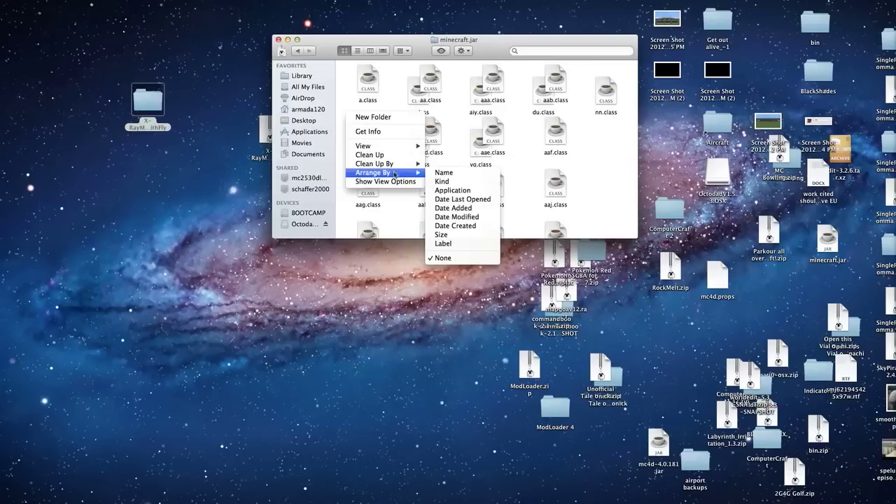
pyautogui.click(444, 173)
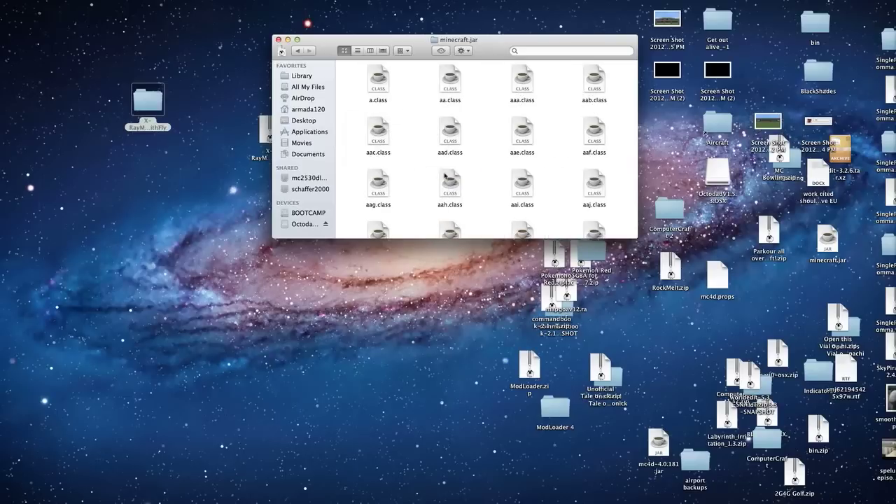
pyautogui.click(278, 40)
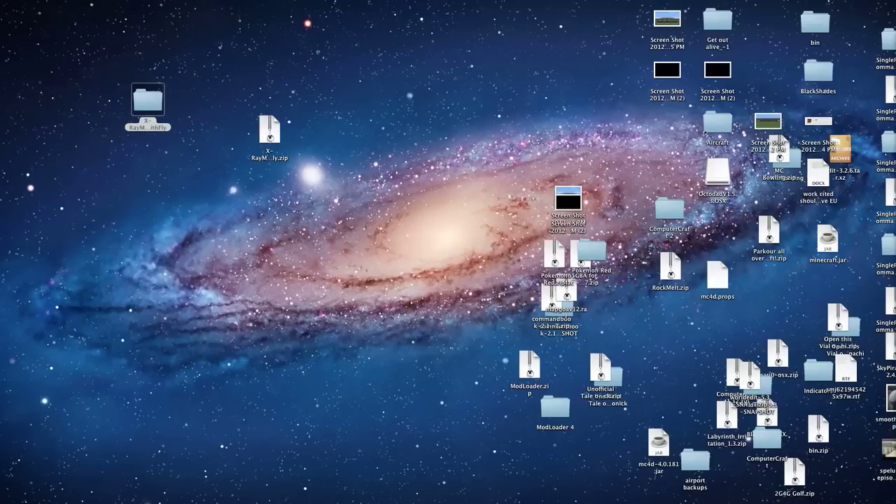
# Log in, go to Singleplayer, and play the 'tale of kingdoms test' world
pyautogui.click(658, 331)
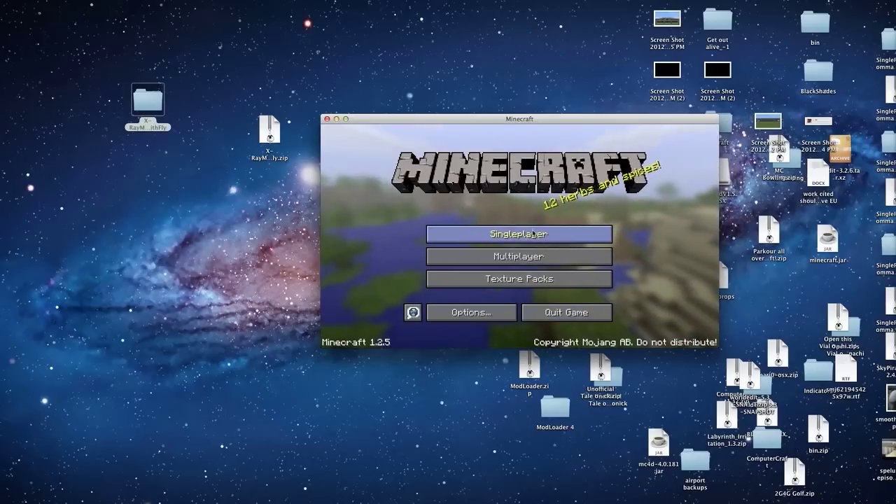
pyautogui.click(530, 234)
pyautogui.click(501, 186)
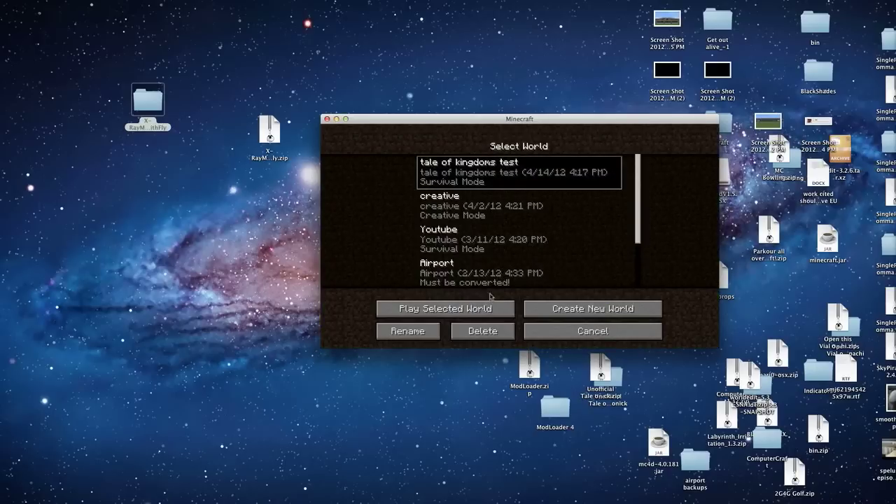
pyautogui.click(486, 307)
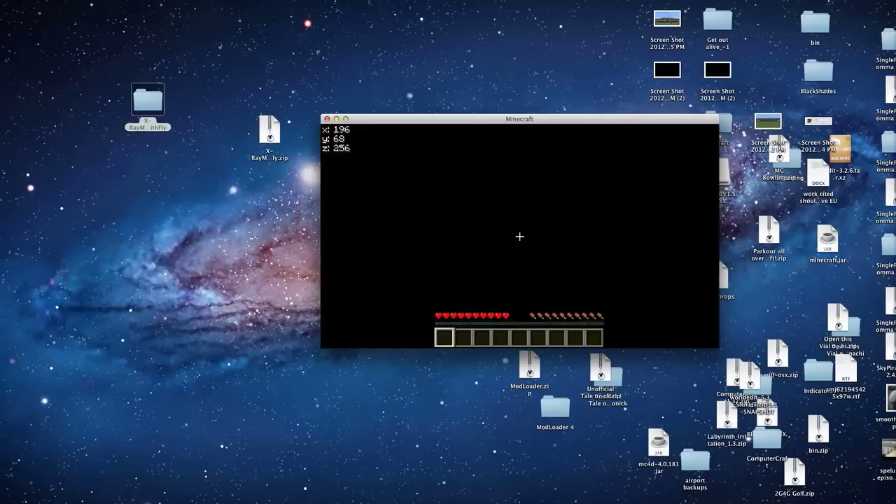